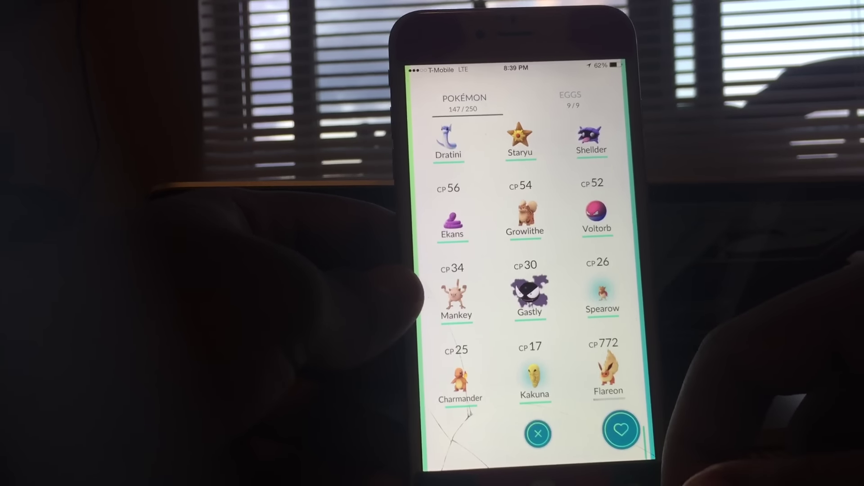
scroll(527, 270, up, 1)
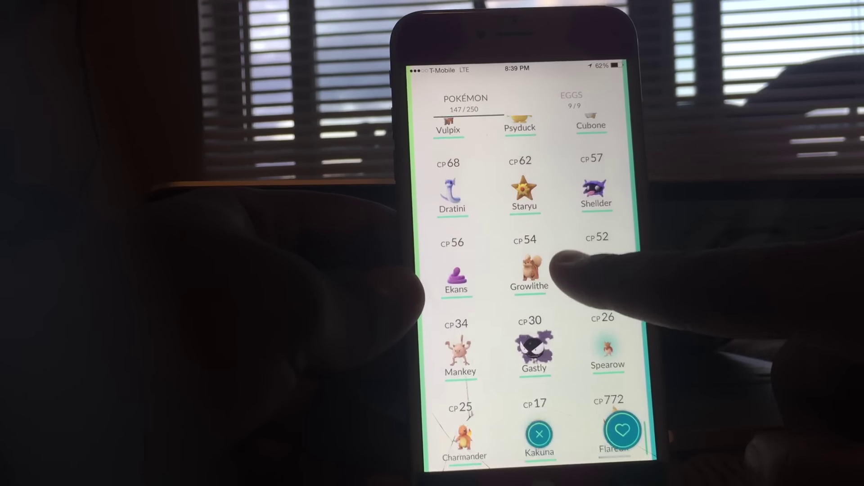
scroll(574, 331, up, 1)
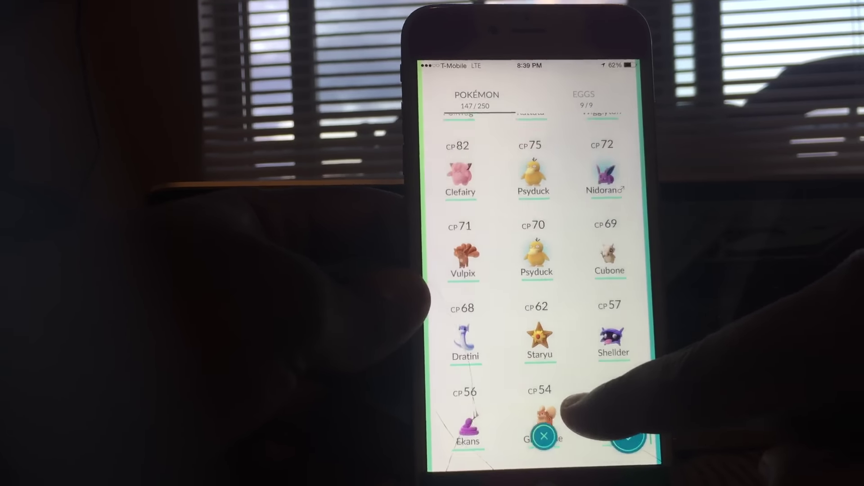
scroll(574, 331, up, 2)
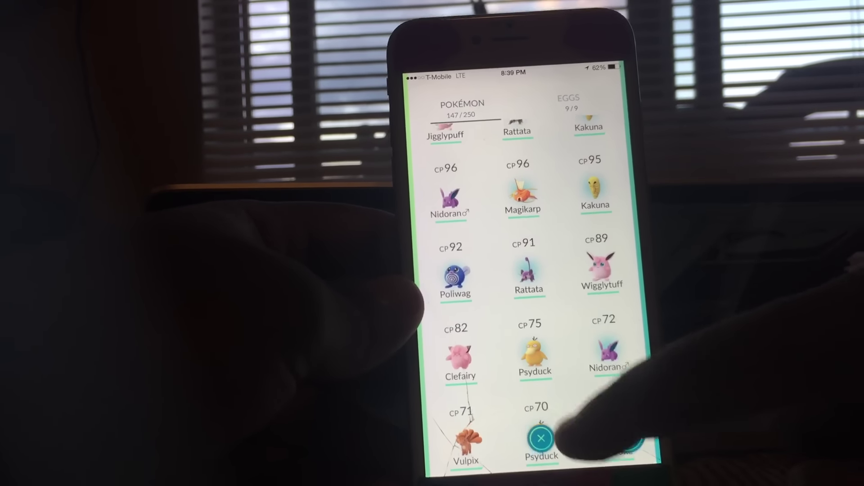
click(607, 352)
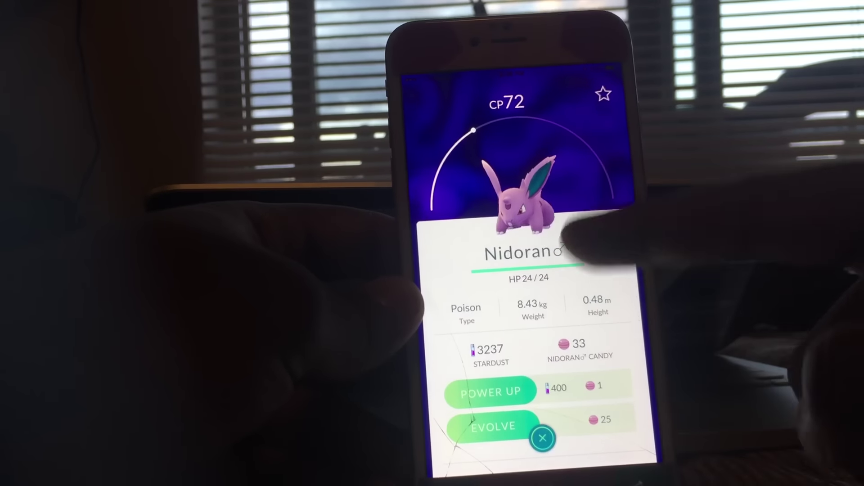
click(544, 435)
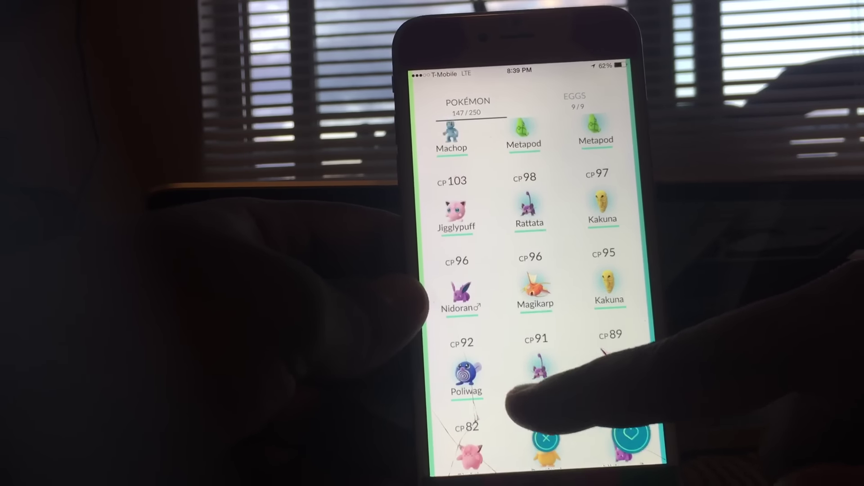
click(534, 294)
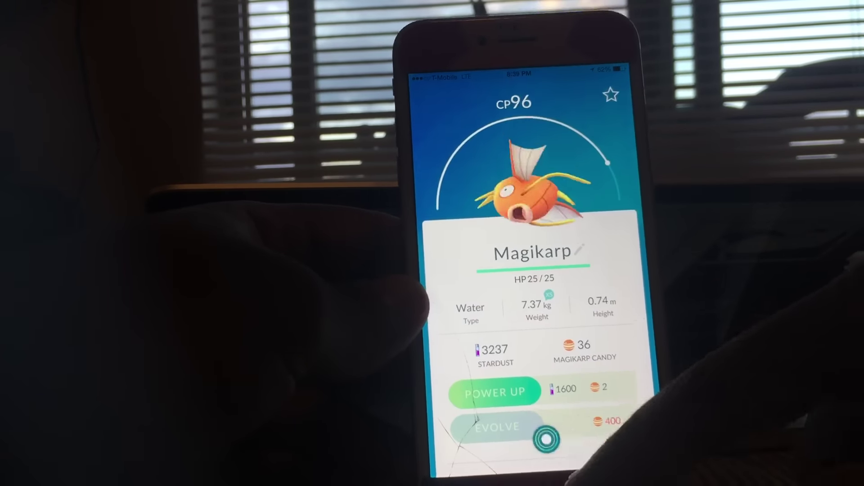
click(547, 439)
click(466, 303)
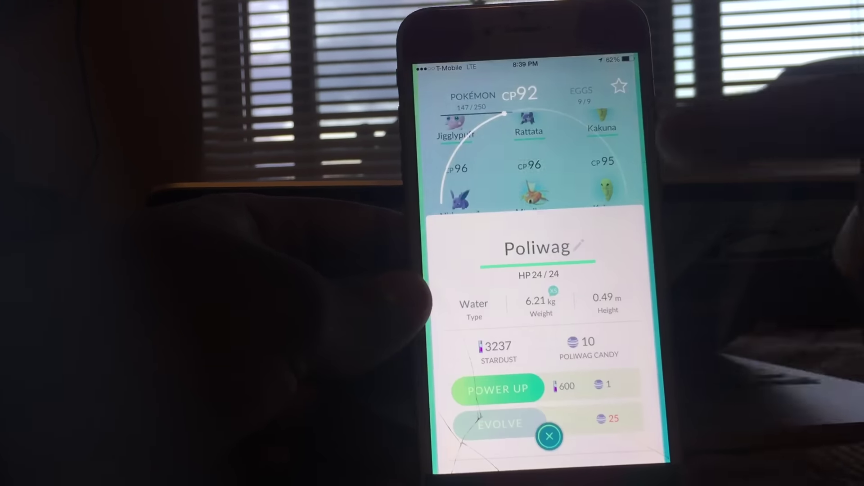
click(548, 438)
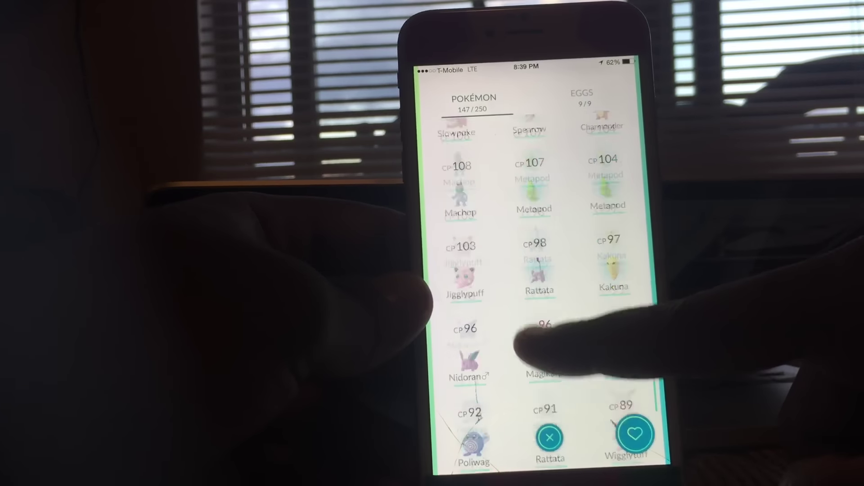
scroll(540, 345, up, 1)
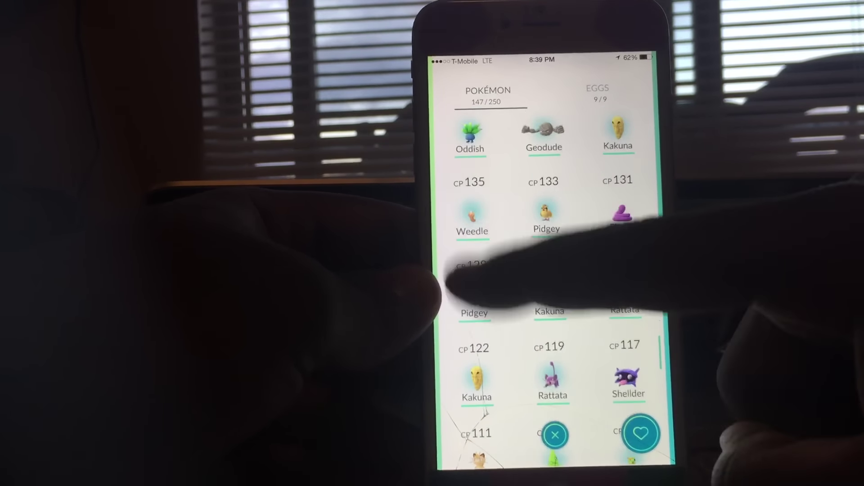
click(465, 176)
click(549, 439)
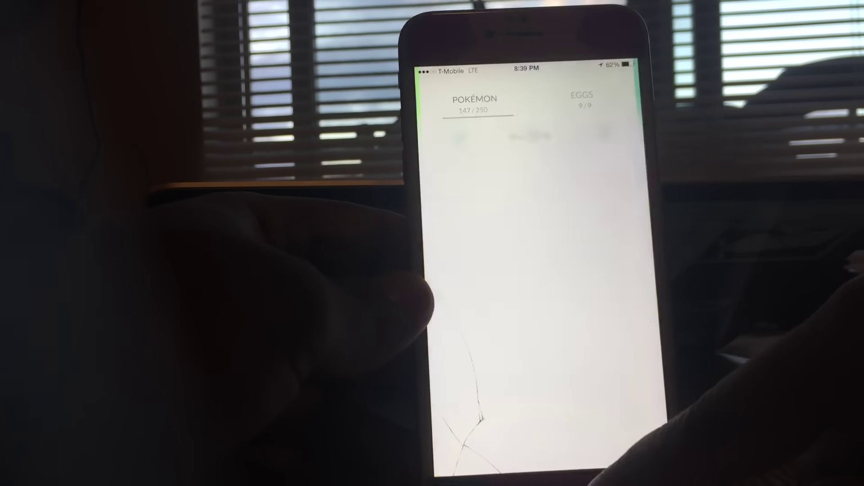
click(540, 338)
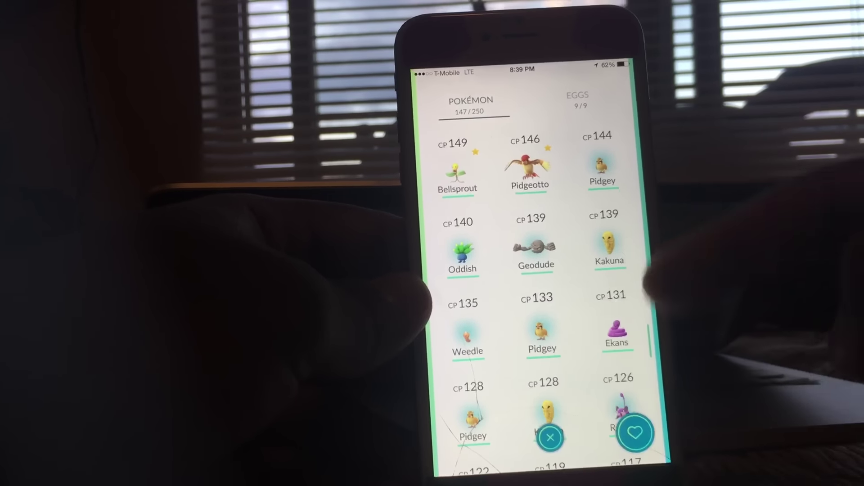
click(553, 439)
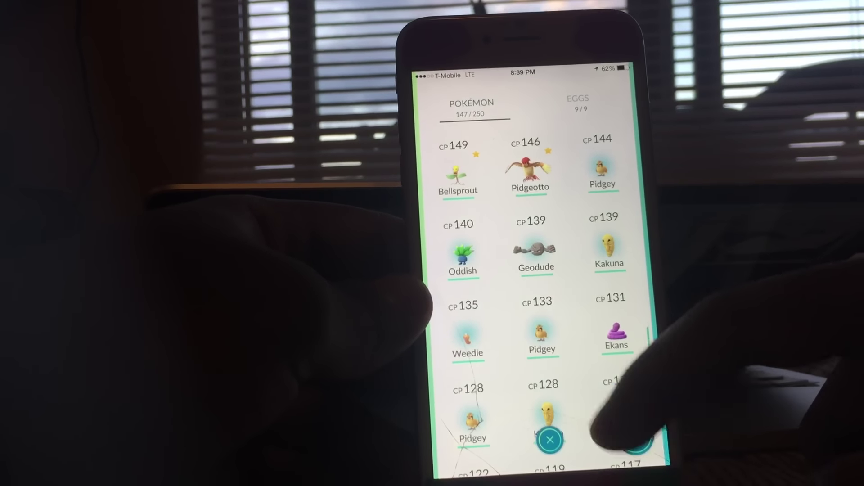
scroll(534, 284, down, 2)
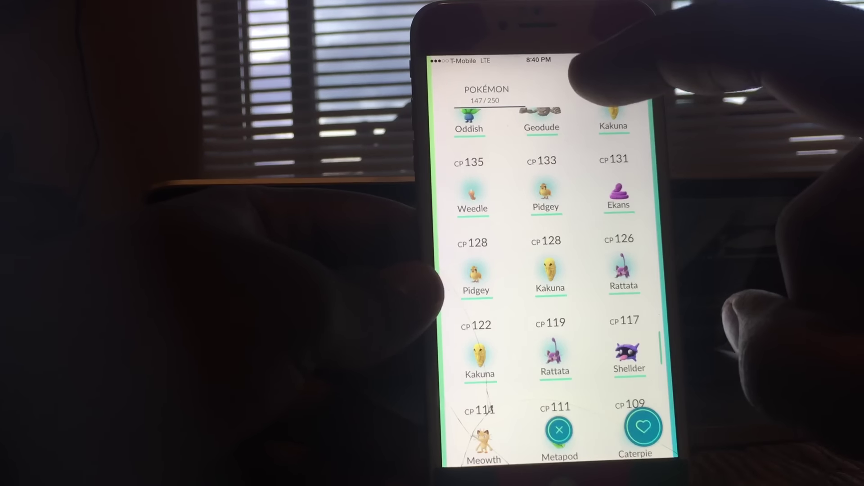
Check CP 135 Weedle's details (65 candy, 12-candy evolve cost), then close them.
click(480, 189)
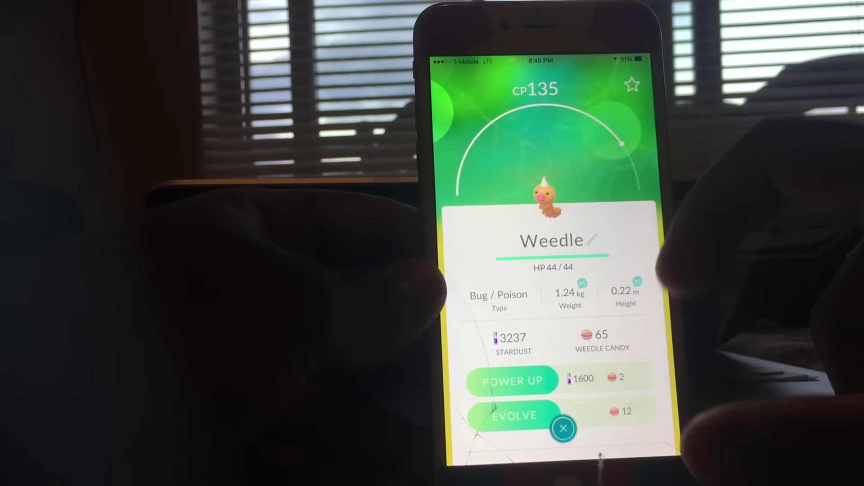
click(564, 427)
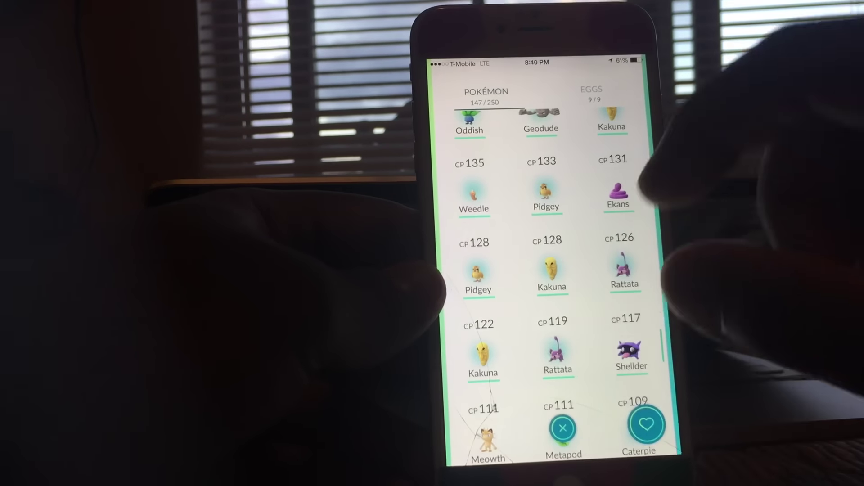
click(563, 428)
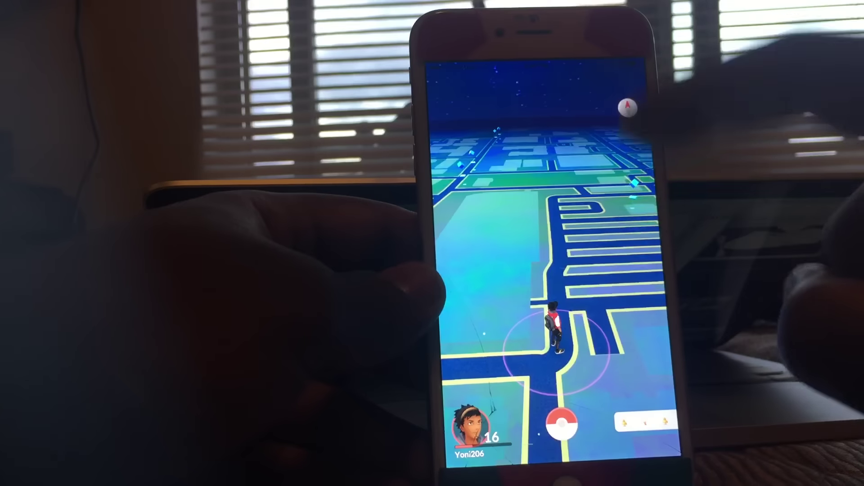
click(562, 424)
click(613, 388)
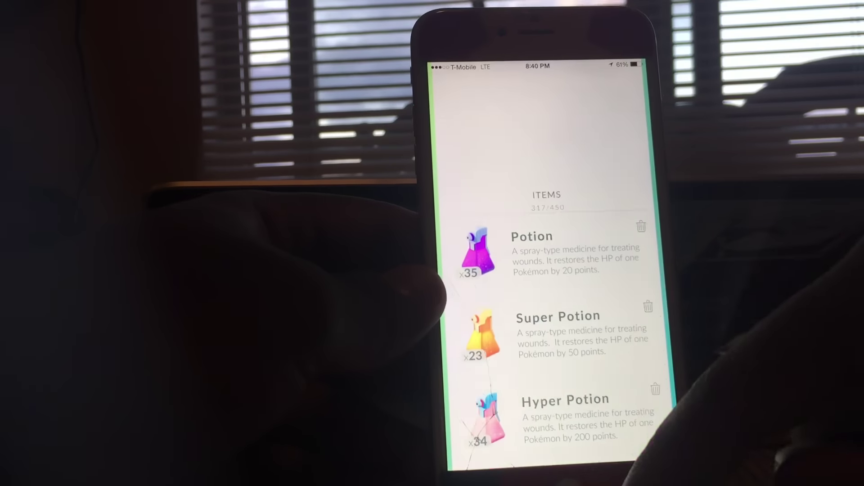
scroll(594, 337, down, 3)
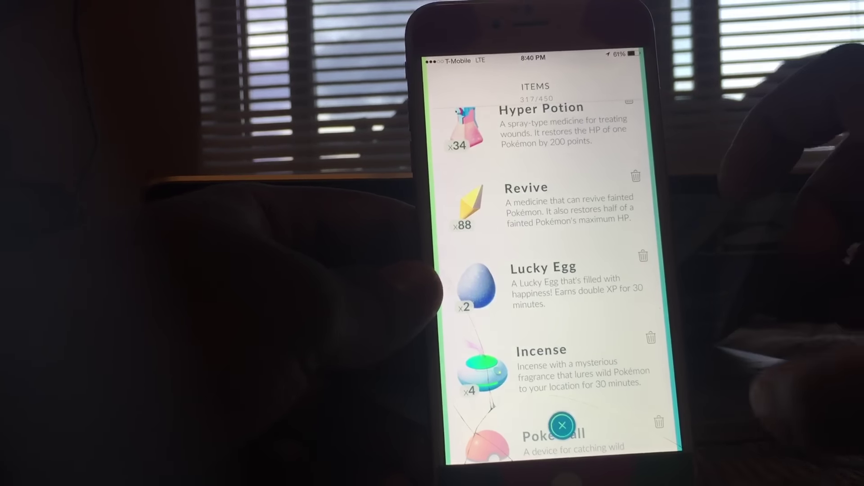
click(562, 426)
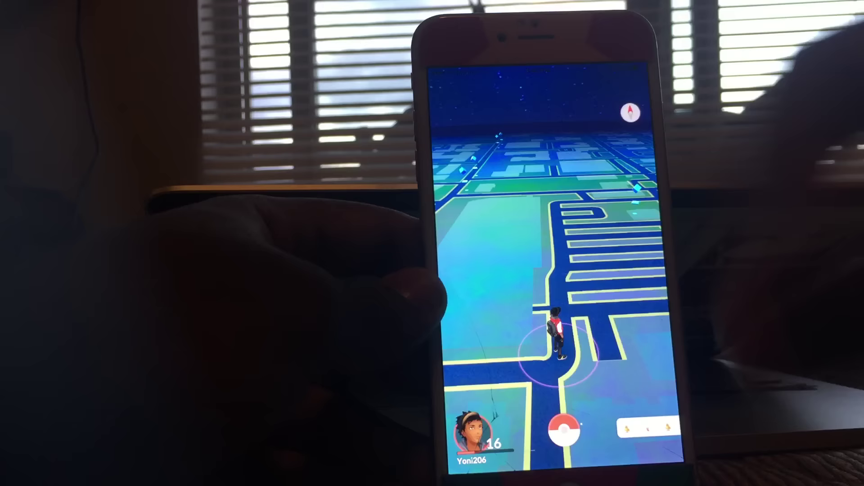
View the trainer profile, then open the caught Pokémon list from the Poké Ball menu.
click(473, 433)
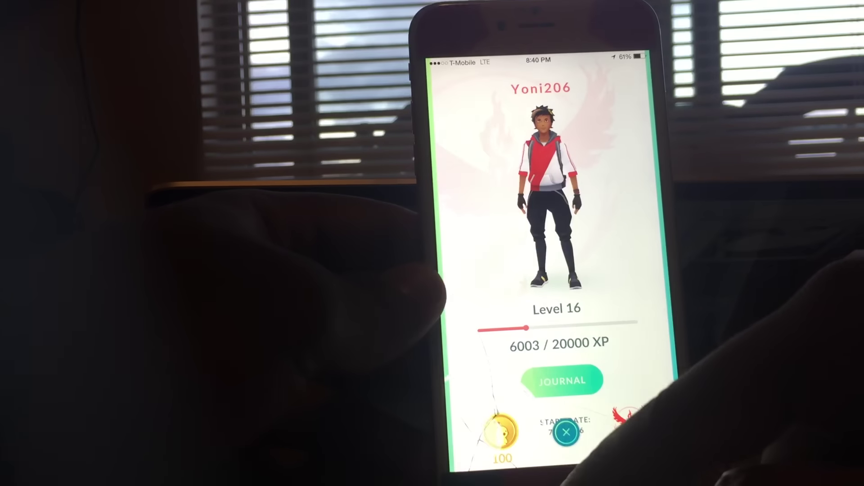
click(567, 432)
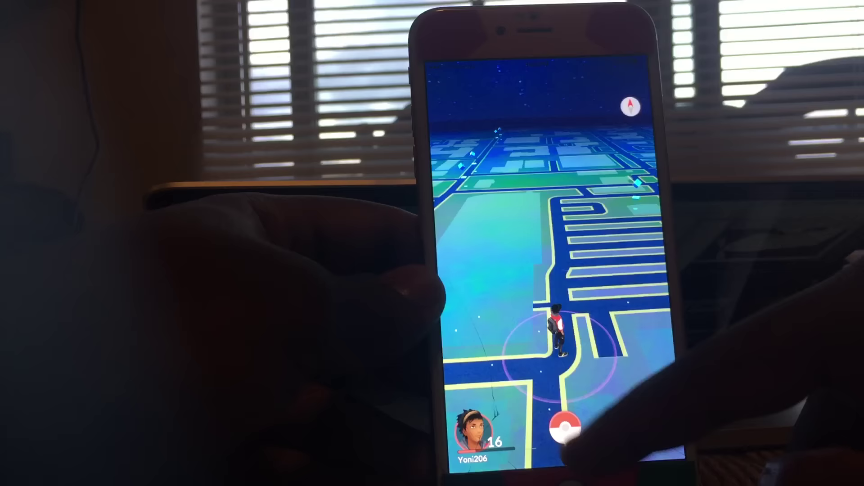
click(560, 446)
click(499, 399)
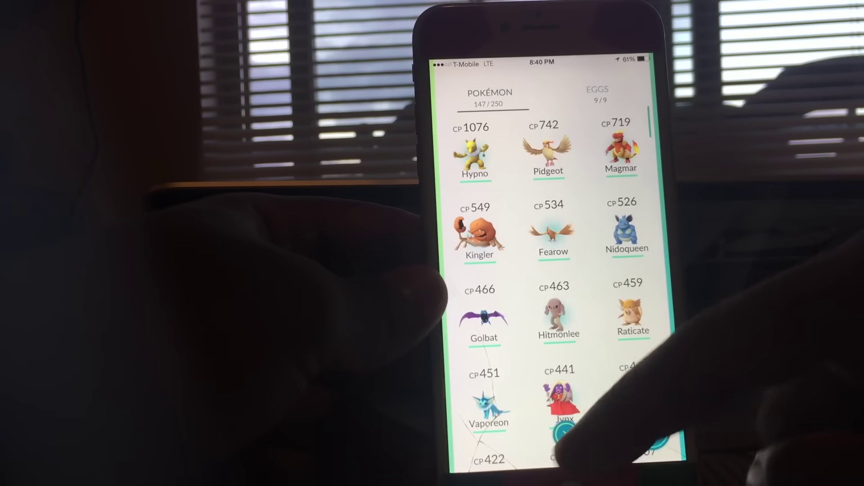
scroll(574, 338, down, 5)
scroll(608, 338, down, 3)
scroll(608, 338, down, 3)
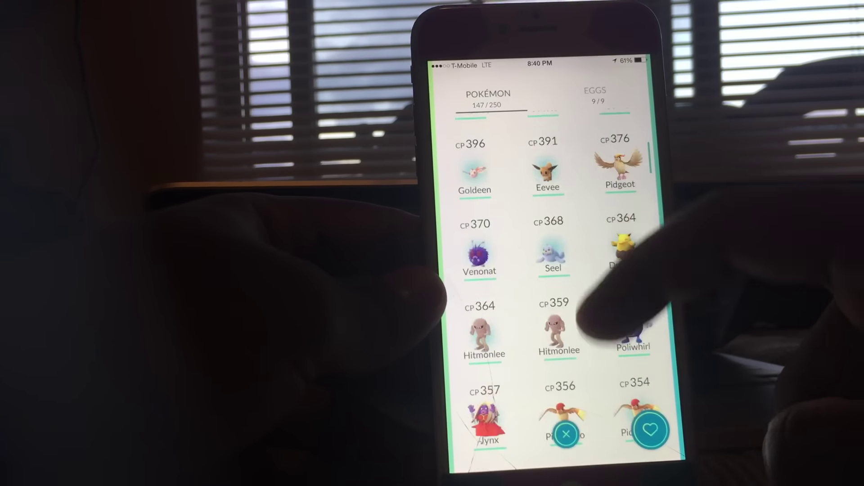
scroll(607, 338, down, 2)
scroll(608, 305, down, 3)
scroll(607, 303, down, 3)
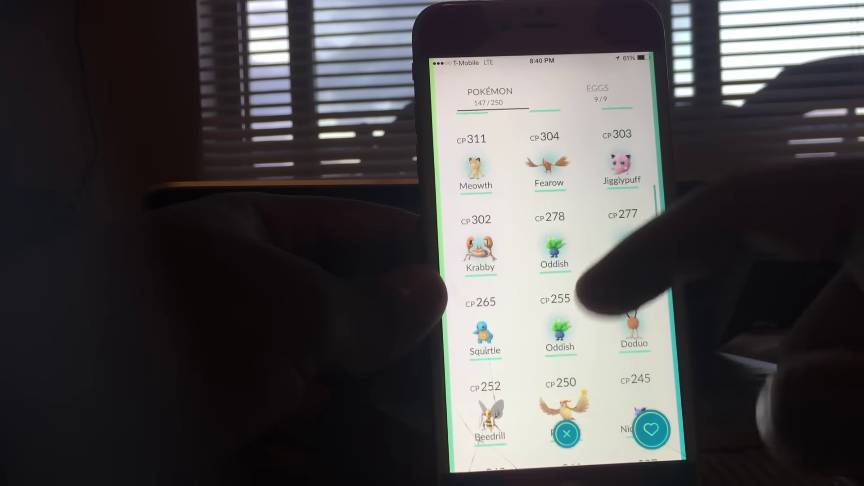
scroll(607, 305, down, 2)
scroll(608, 270, down, 1)
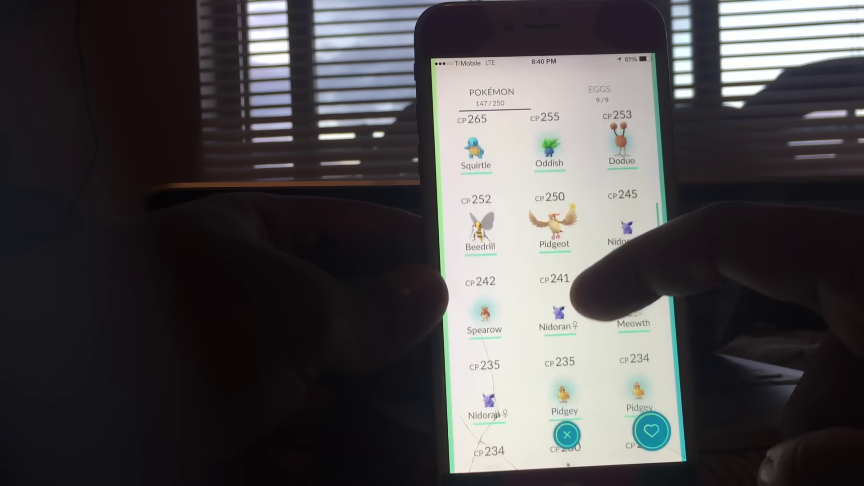
scroll(608, 304, down, 3)
scroll(607, 303, down, 2)
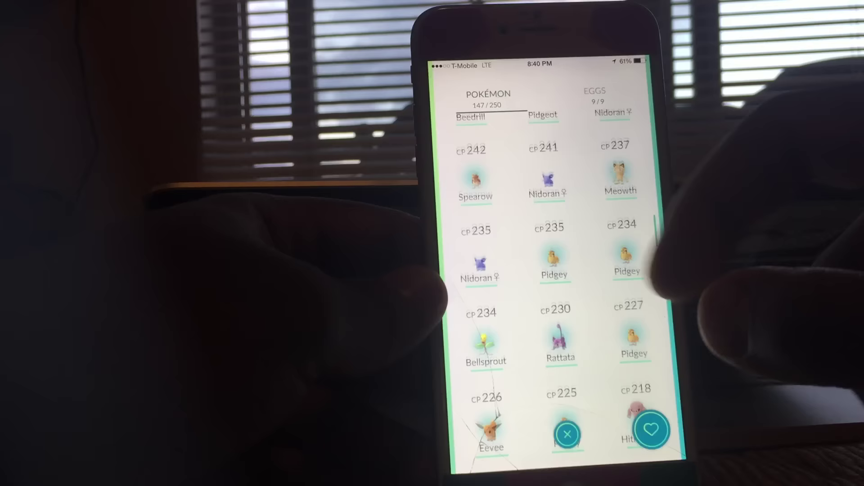
scroll(608, 270, up, 1)
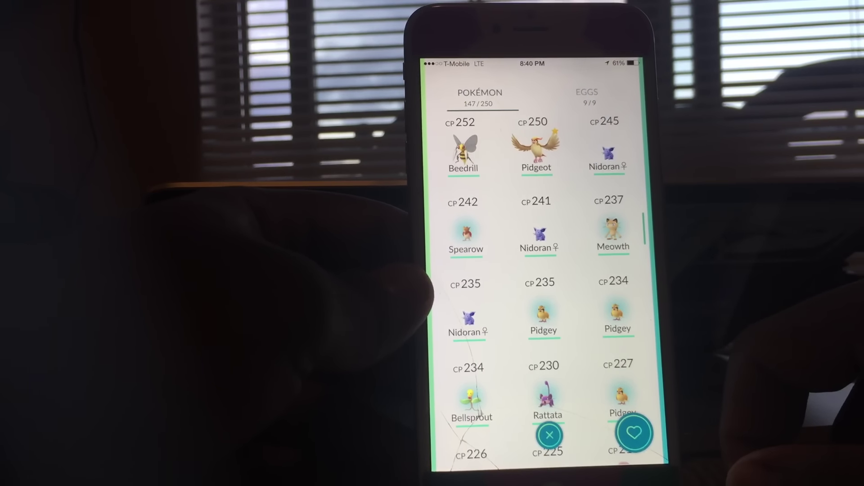
scroll(540, 271, up, 10)
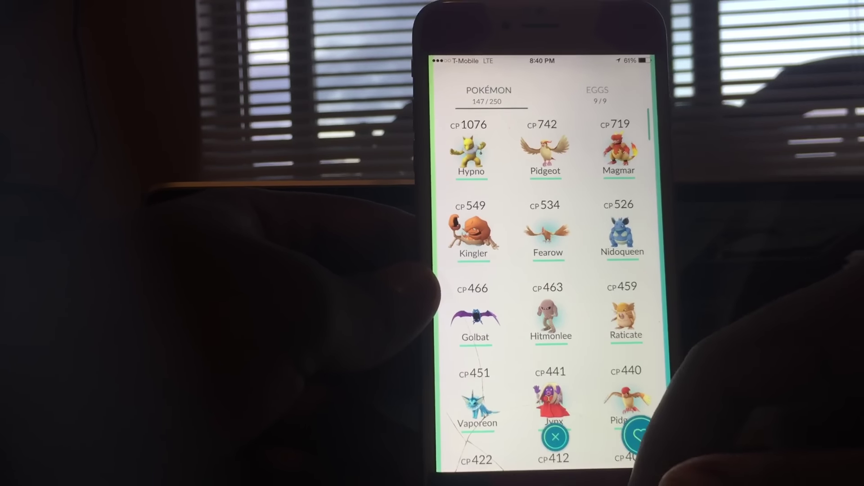
Close the Pokémon list to the map, reopen and close it, then show nearby Pokémon.
click(554, 446)
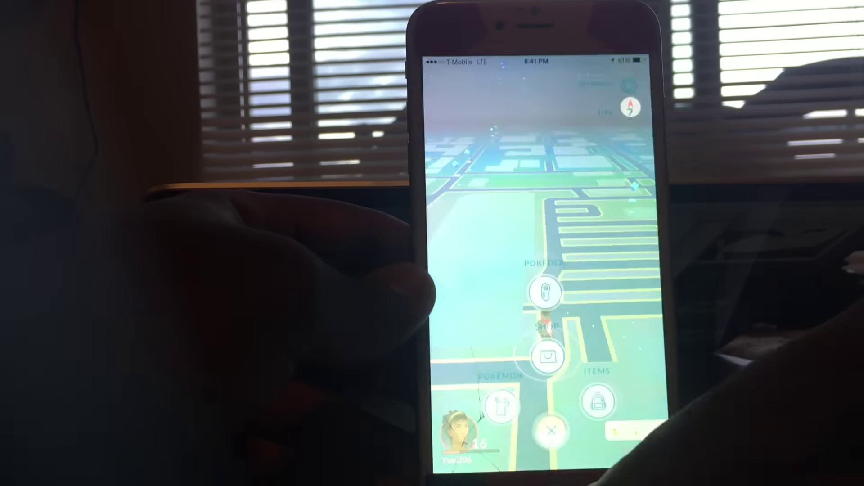
click(550, 432)
click(490, 396)
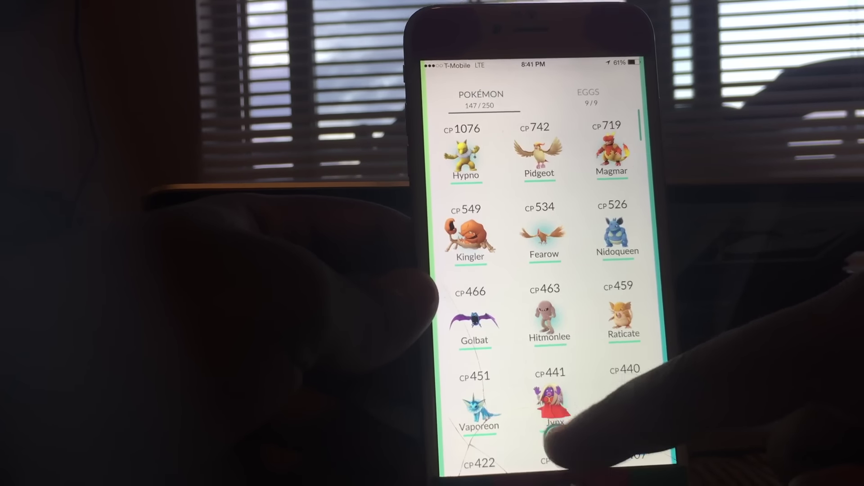
click(555, 445)
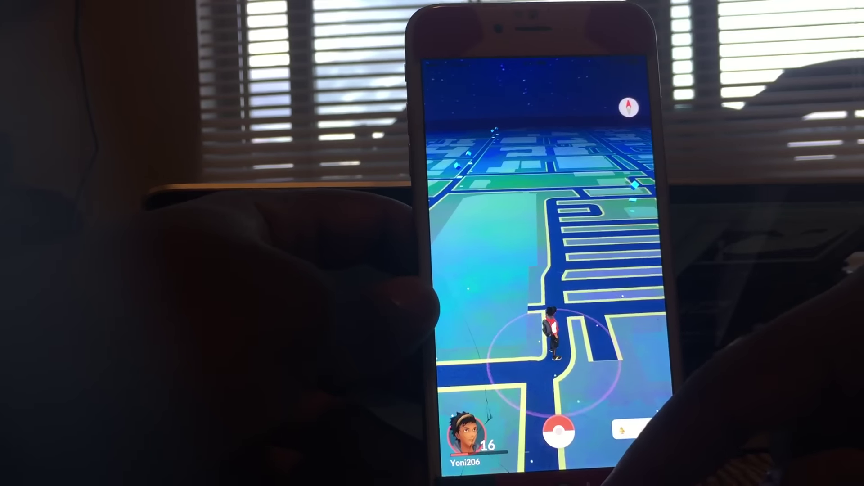
click(631, 429)
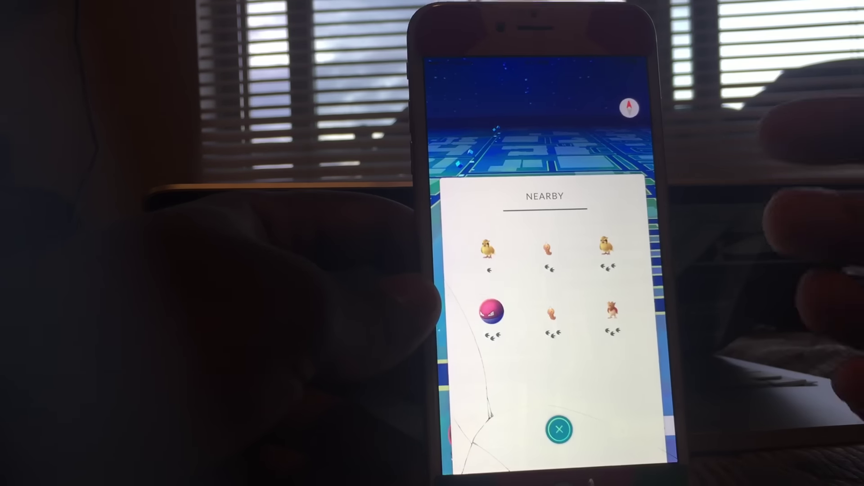